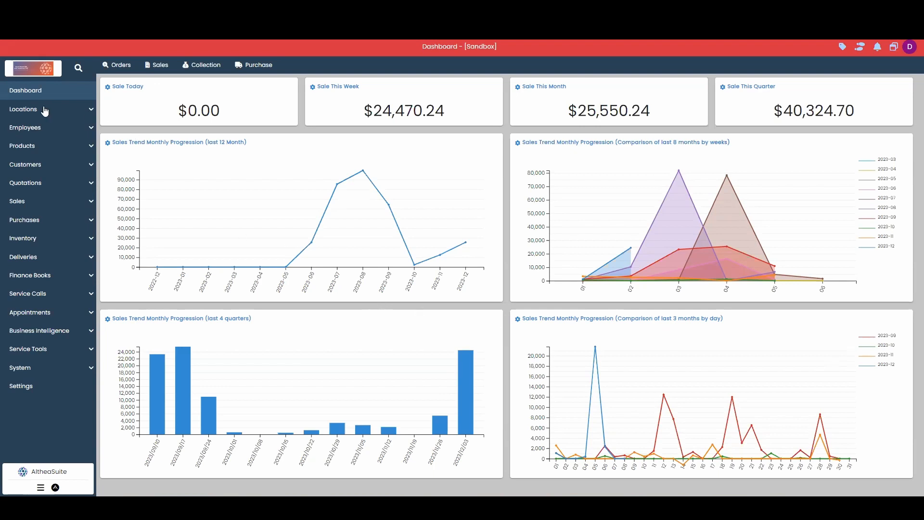
- Open the fifth employee's record in the Employees list for modification
{"action": "left_click", "coordinate": [52, 128]}
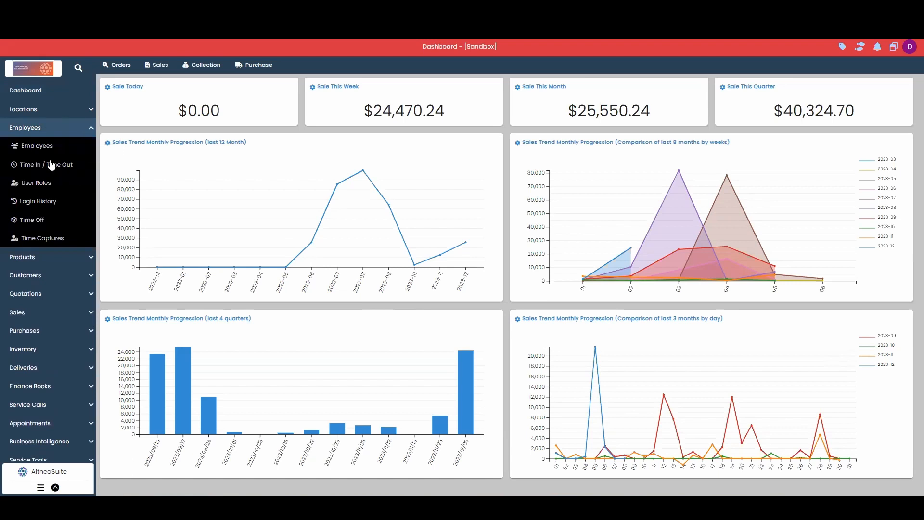
{"action": "left_click", "coordinate": [49, 146]}
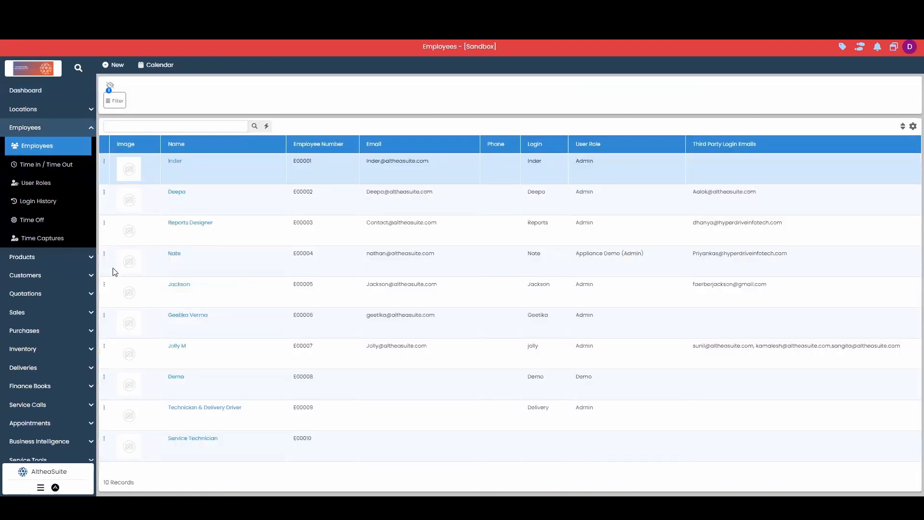
{"action": "left_click", "coordinate": [105, 284]}
{"action": "left_click", "coordinate": [118, 291]}
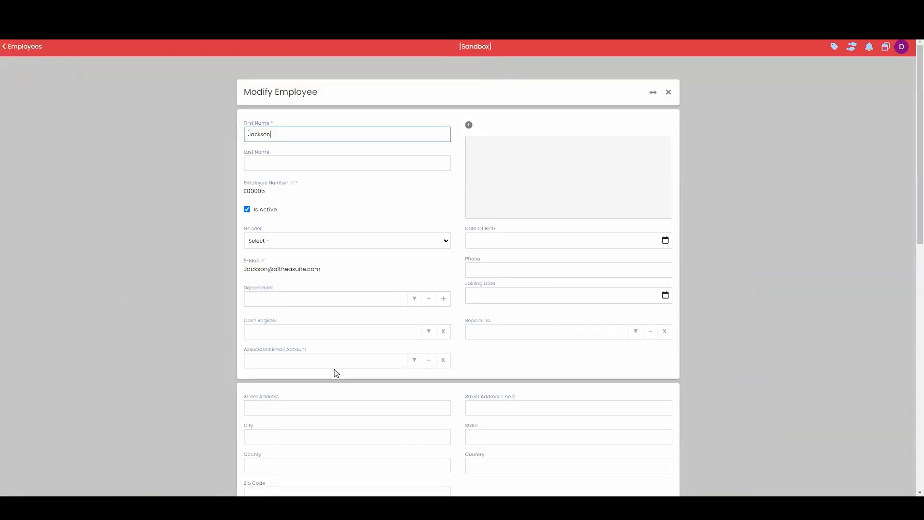
- Review the User Role options in the employee's login settings, keep Admin, and return to the Employees list
{"action": "scroll", "coordinate": [336, 372], "scroll_direction": "down", "scroll_amount": 4}
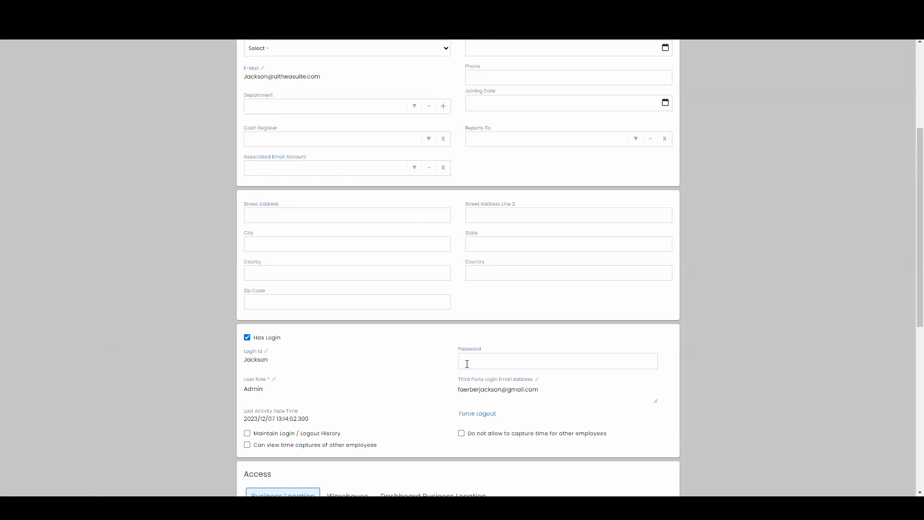
{"action": "left_click", "coordinate": [293, 391]}
{"action": "left_click", "coordinate": [409, 391]}
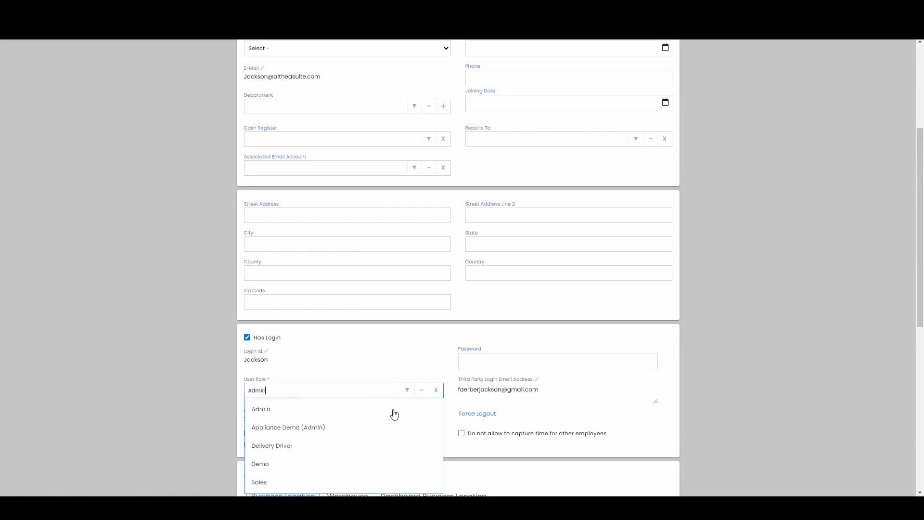
{"action": "left_click", "coordinate": [384, 406]}
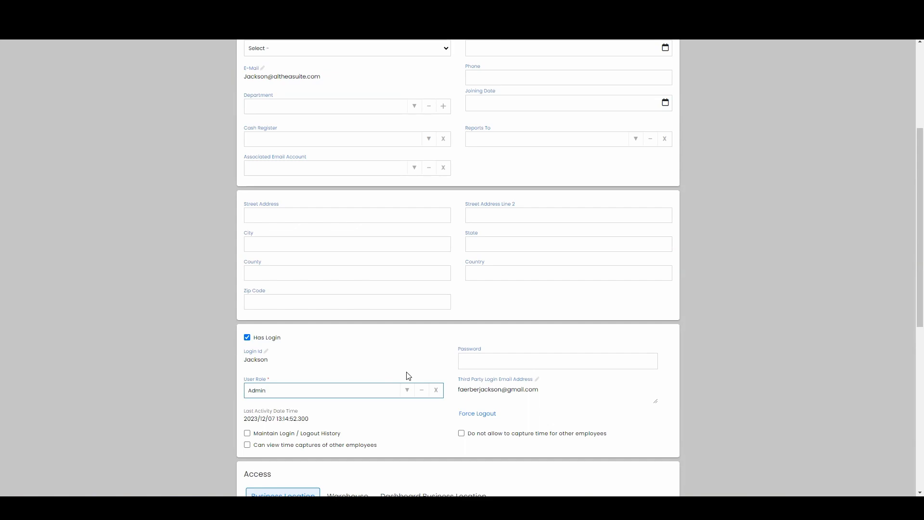
{"action": "scroll", "coordinate": [407, 373], "scroll_direction": "up", "scroll_amount": 4}
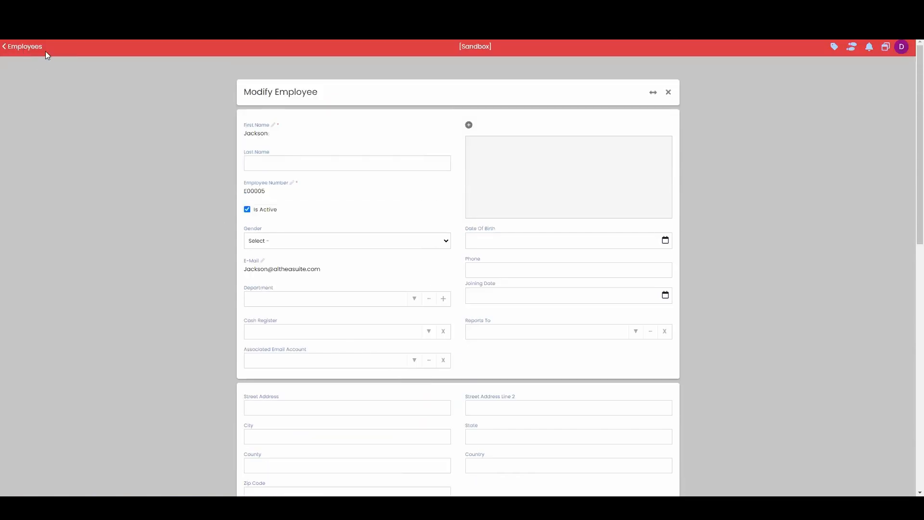
{"action": "left_click", "coordinate": [29, 49]}
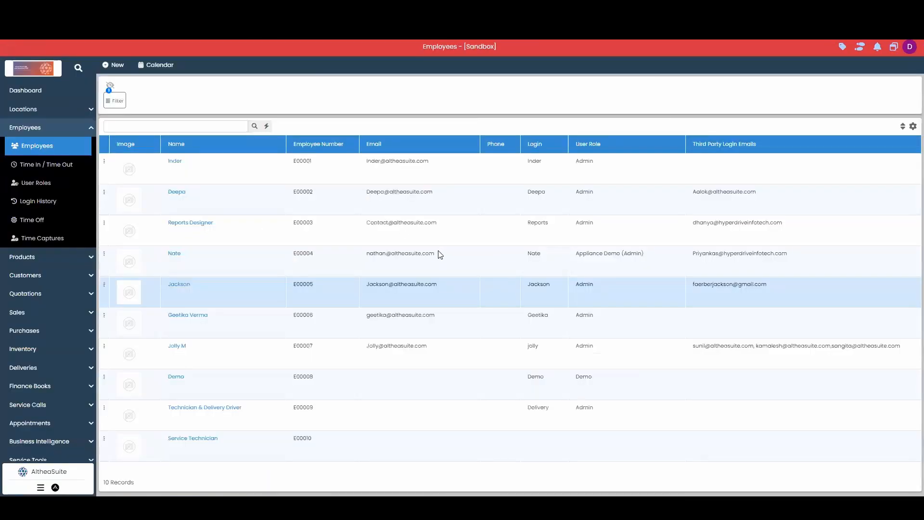
- Start a new user role and expand its full list of permission categories
{"action": "left_click", "coordinate": [65, 188]}
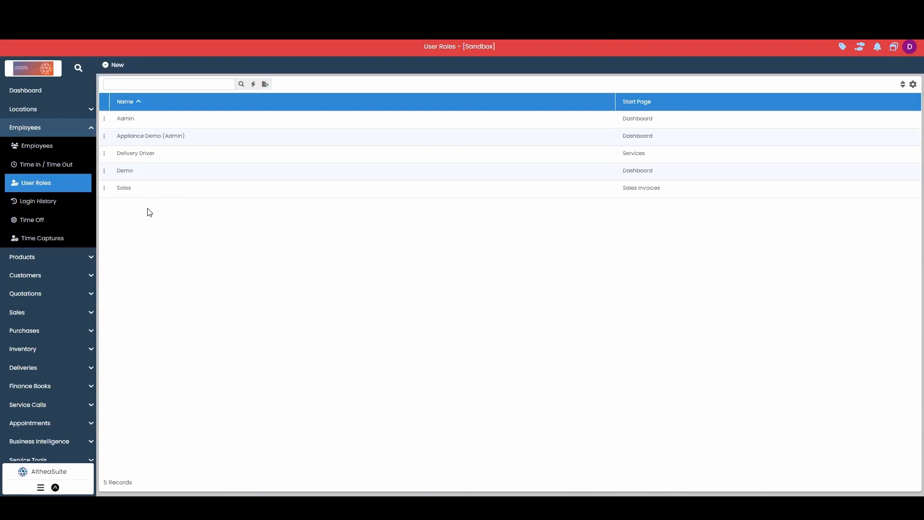
{"action": "left_click", "coordinate": [111, 71]}
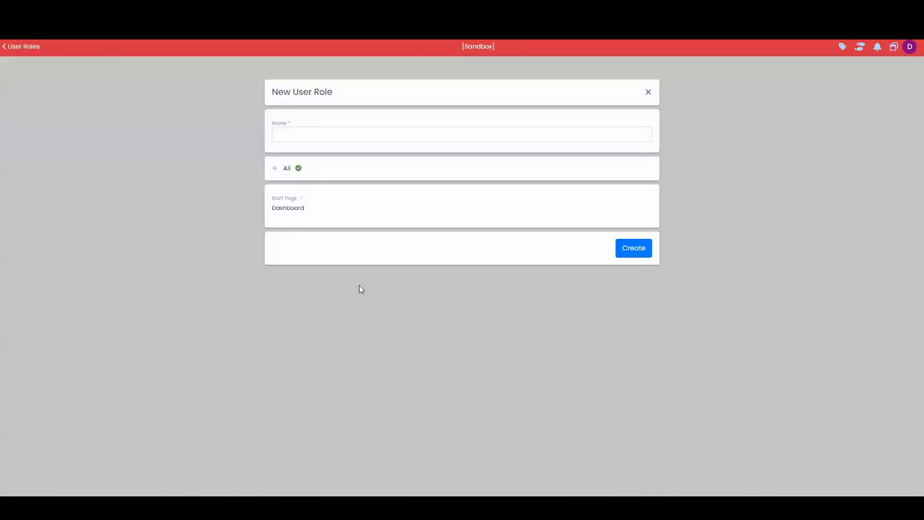
{"action": "left_click", "coordinate": [315, 133]}
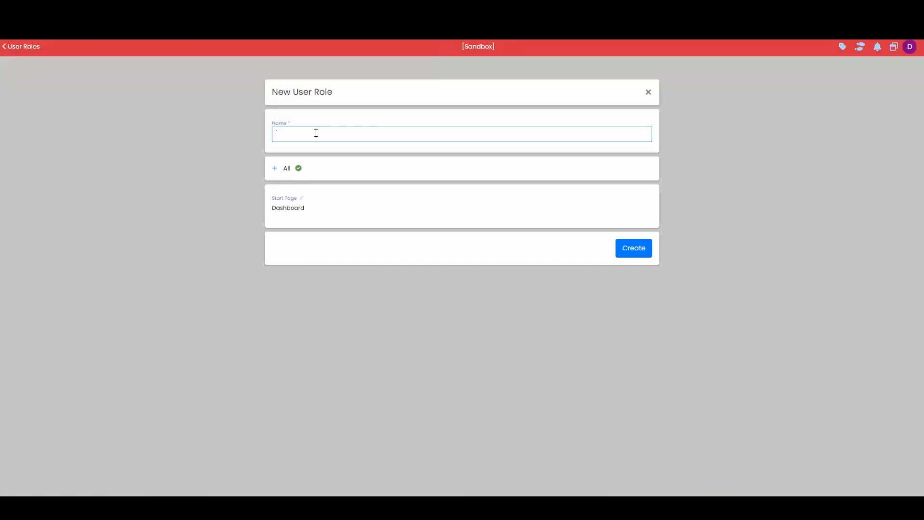
{"action": "left_click", "coordinate": [274, 168]}
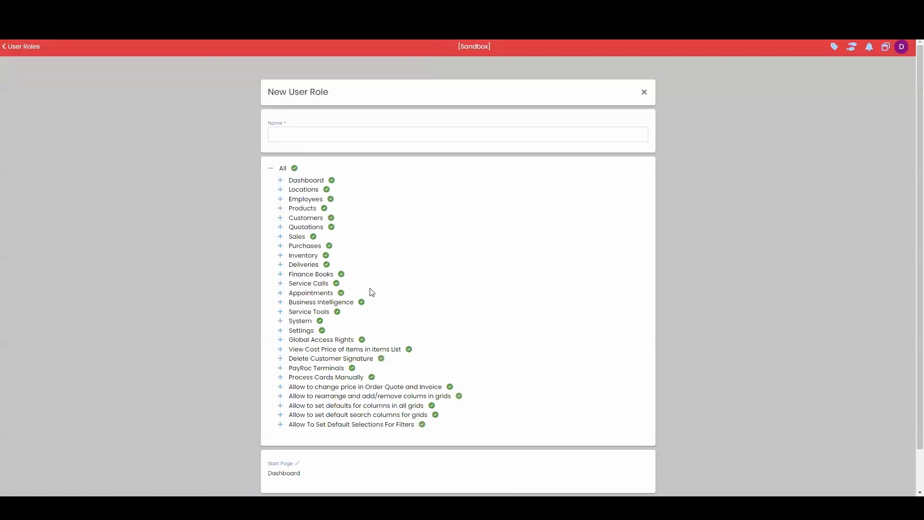
- Turn the role's Dashboard permission off and back on
{"action": "left_click", "coordinate": [332, 181]}
{"action": "left_click", "coordinate": [332, 180]}
- Deny the Create Invoice, Force Pick Invoice and Change Delivery Slot permissions under Sales Invoices in the Sales category
{"action": "left_click", "coordinate": [281, 236]}
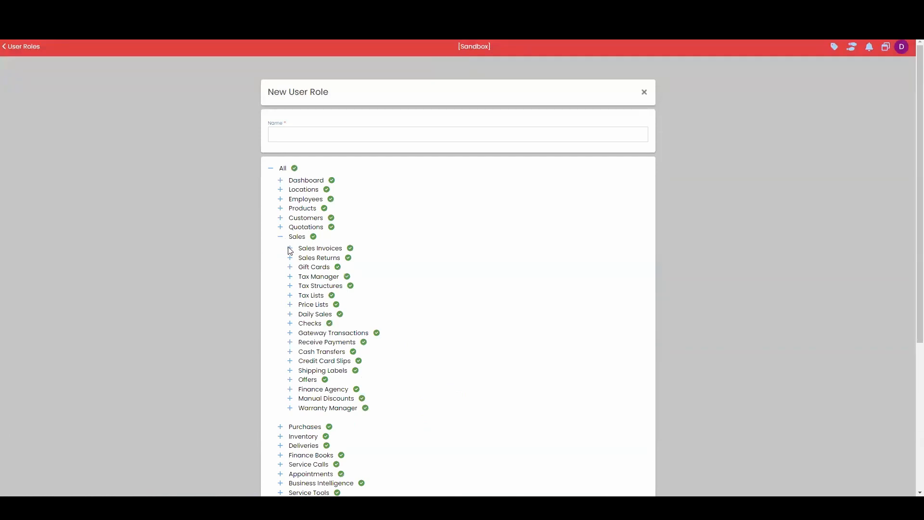
{"action": "left_click", "coordinate": [290, 248]}
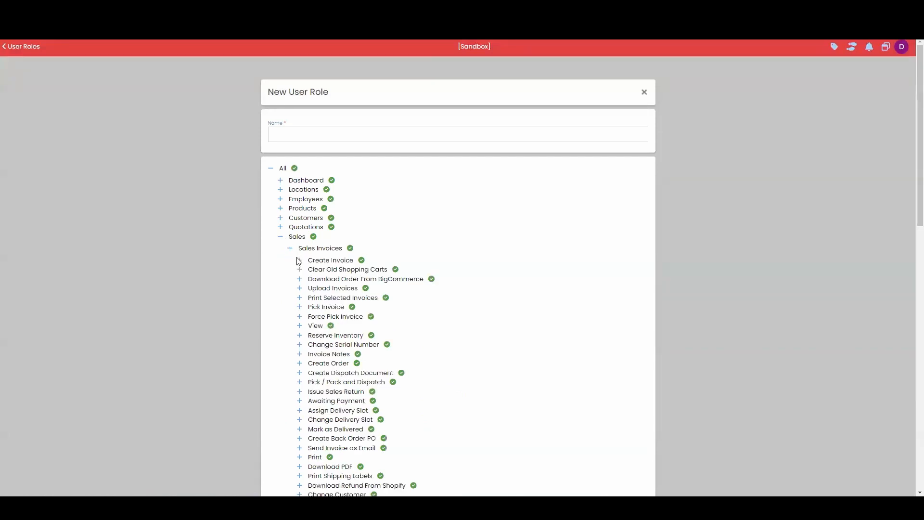
{"action": "scroll", "coordinate": [299, 261], "scroll_direction": "down", "scroll_amount": 1}
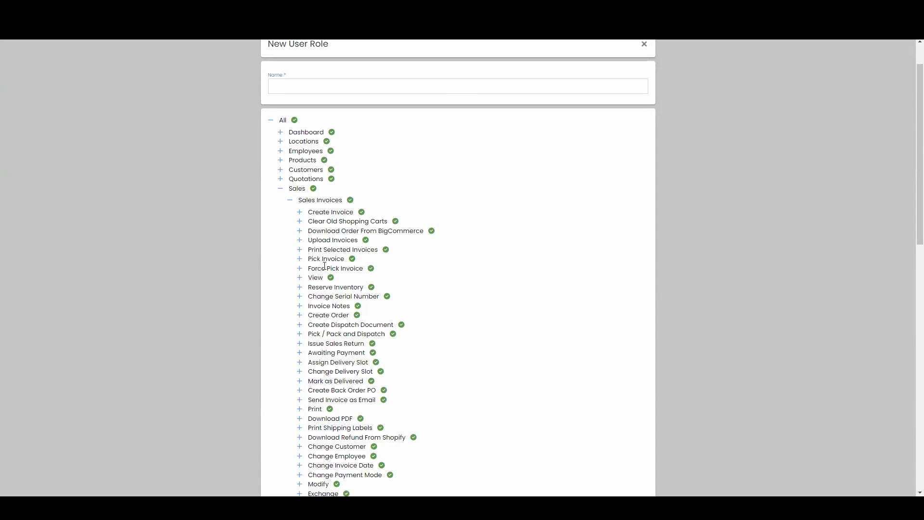
{"action": "scroll", "coordinate": [412, 281], "scroll_direction": "down", "scroll_amount": 1}
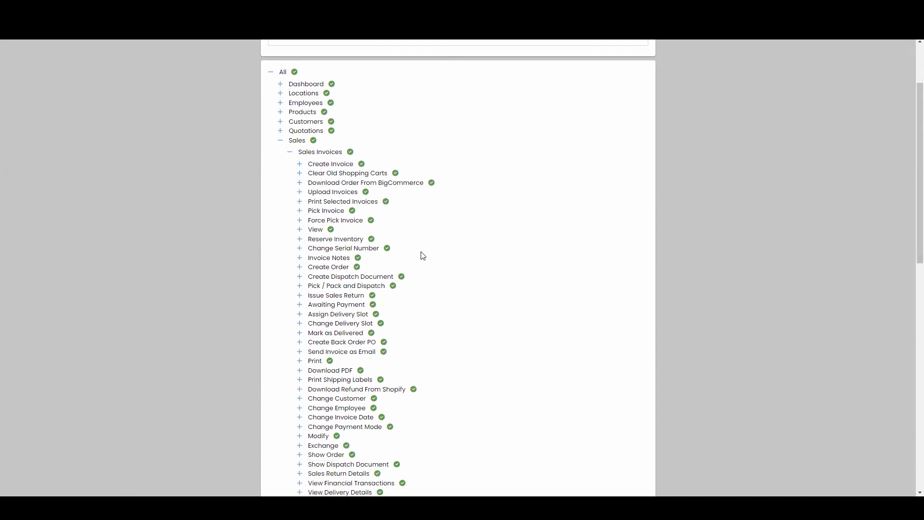
{"action": "left_click", "coordinate": [361, 164]}
{"action": "left_click", "coordinate": [370, 219]}
{"action": "scroll", "coordinate": [481, 302], "scroll_direction": "down", "scroll_amount": 1}
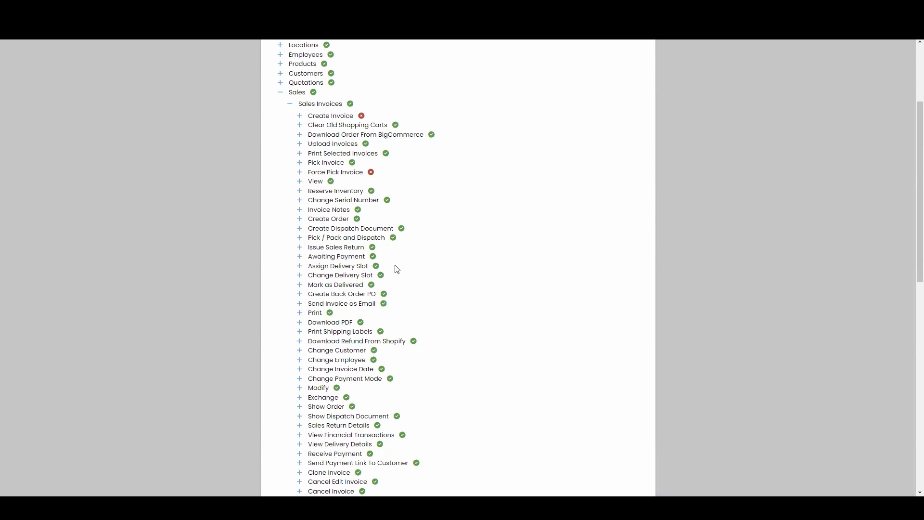
{"action": "left_click", "coordinate": [380, 274]}
- Examine the remaining permissions of the new role, including the expanded Products category
{"action": "scroll", "coordinate": [403, 295], "scroll_direction": "down", "scroll_amount": 5}
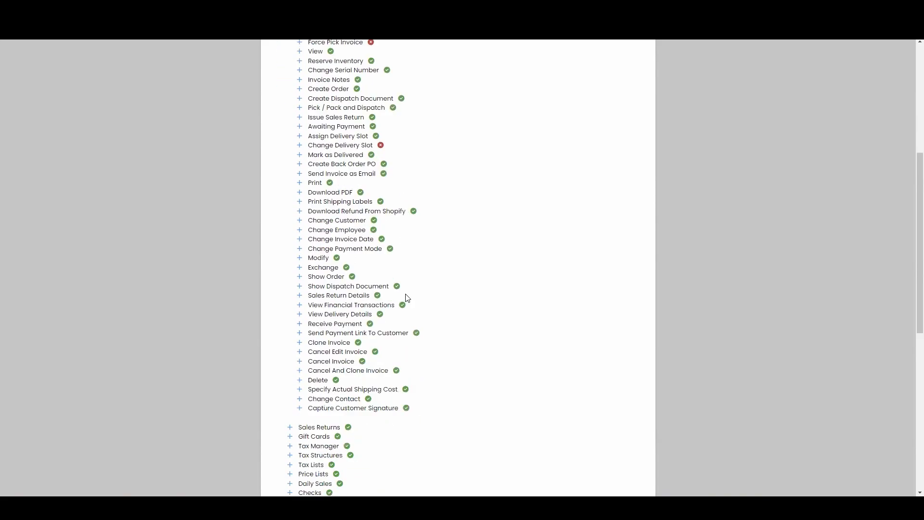
{"action": "scroll", "coordinate": [414, 315], "scroll_direction": "down", "scroll_amount": 5}
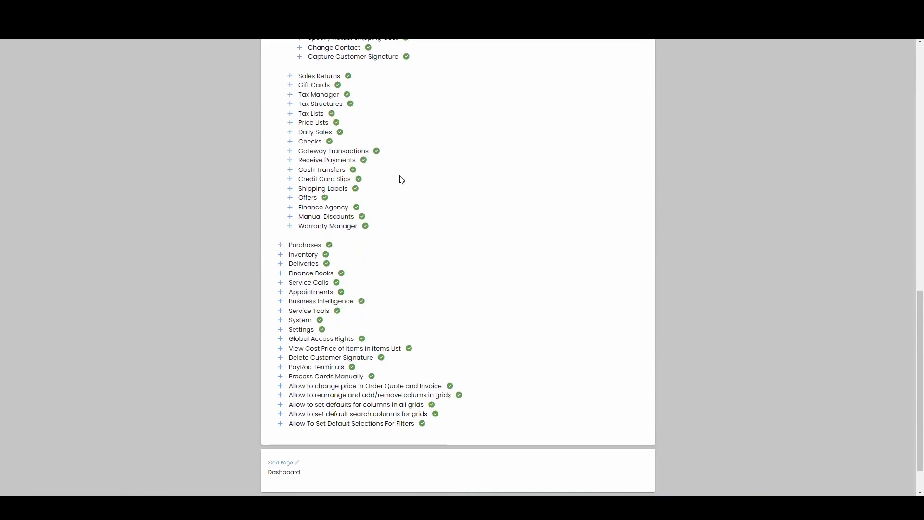
{"action": "scroll", "coordinate": [409, 179], "scroll_direction": "up", "scroll_amount": 2}
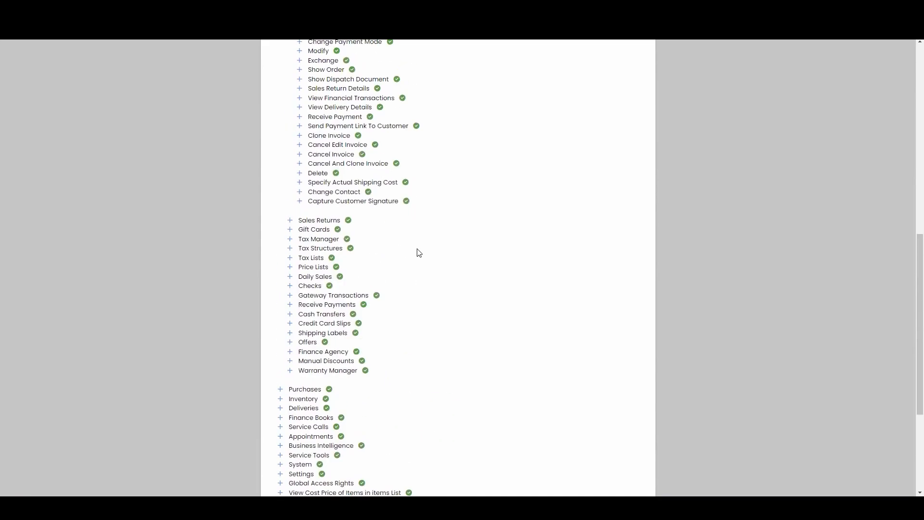
{"action": "scroll", "coordinate": [419, 253], "scroll_direction": "up", "scroll_amount": 3}
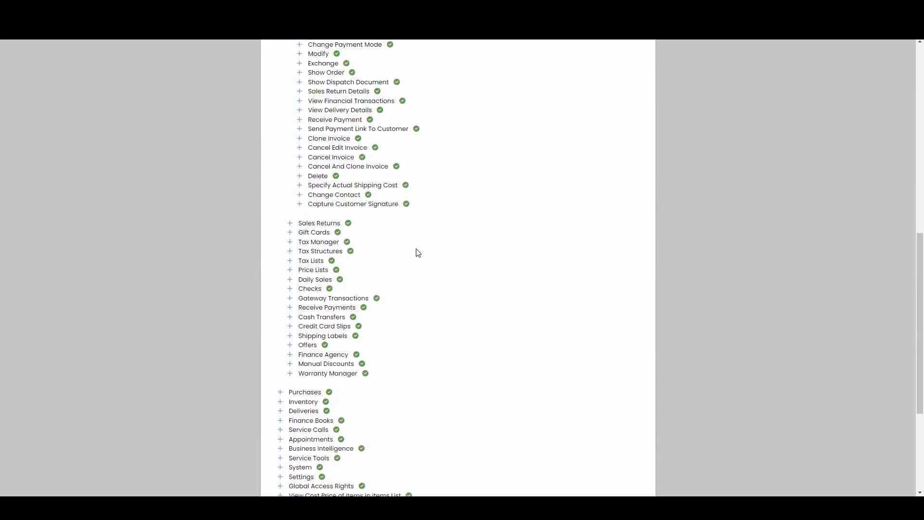
{"action": "scroll", "coordinate": [428, 273], "scroll_direction": "up", "scroll_amount": 5}
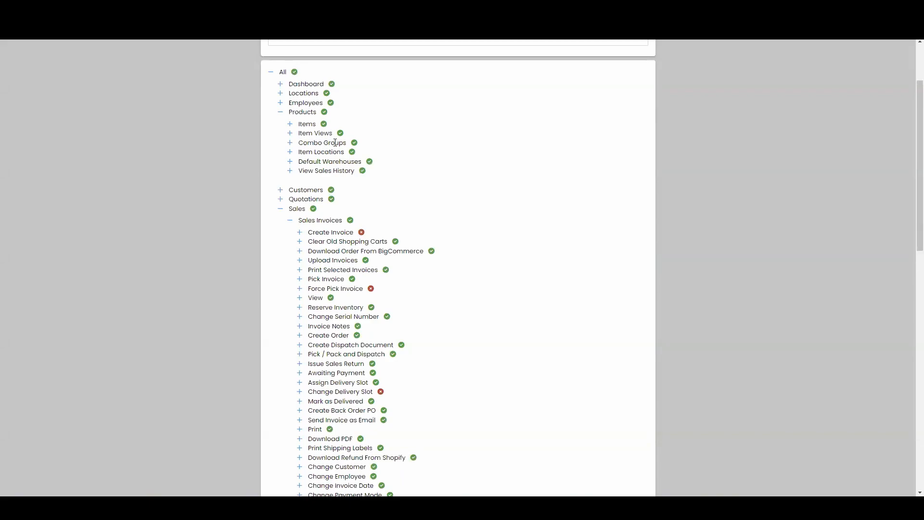
{"action": "scroll", "coordinate": [432, 253], "scroll_direction": "down", "scroll_amount": 2}
{"action": "scroll", "coordinate": [432, 252], "scroll_direction": "down", "scroll_amount": 10}
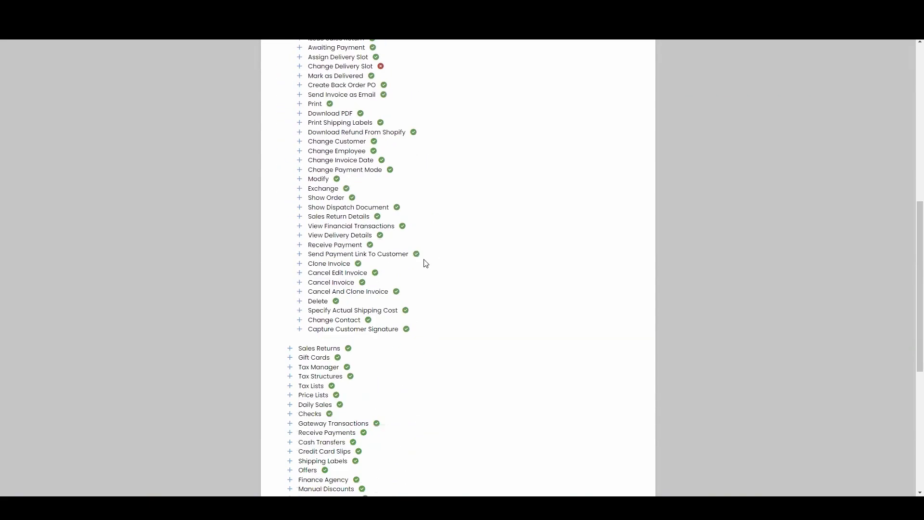
{"action": "scroll", "coordinate": [403, 277], "scroll_direction": "down", "scroll_amount": 2}
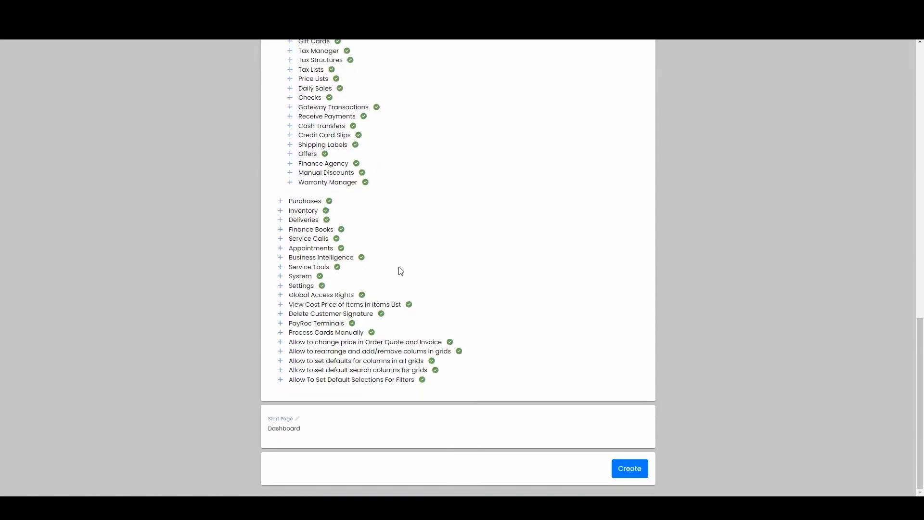
- Review the available Start Page options for the new role and return to the start of its form
{"action": "left_click", "coordinate": [308, 430]}
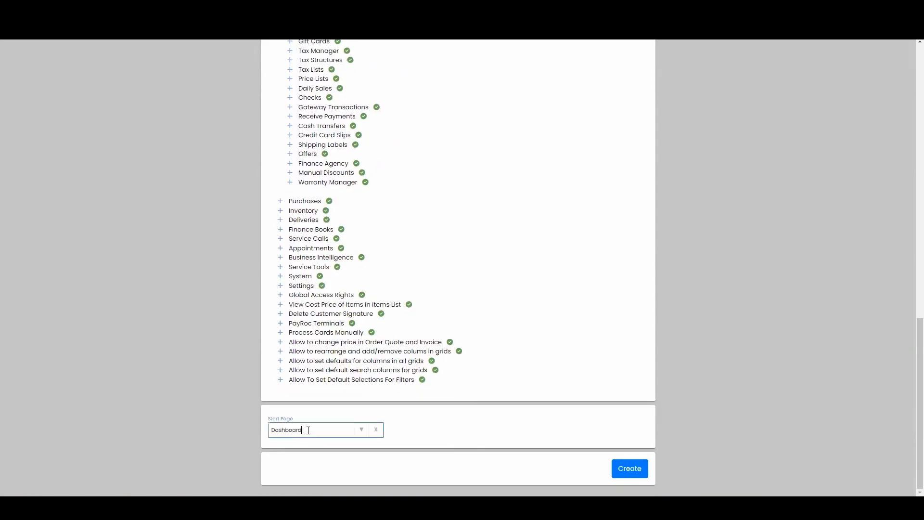
{"action": "left_click", "coordinate": [362, 431]}
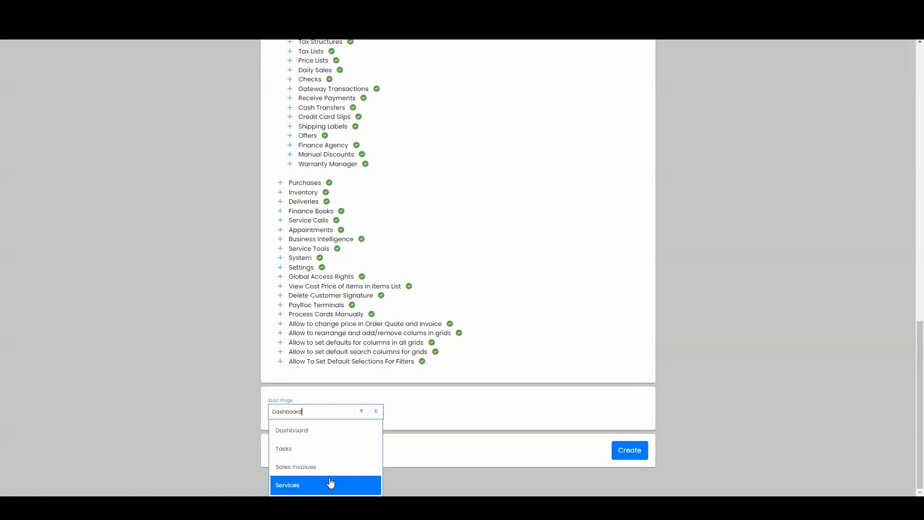
{"action": "left_click", "coordinate": [379, 408]}
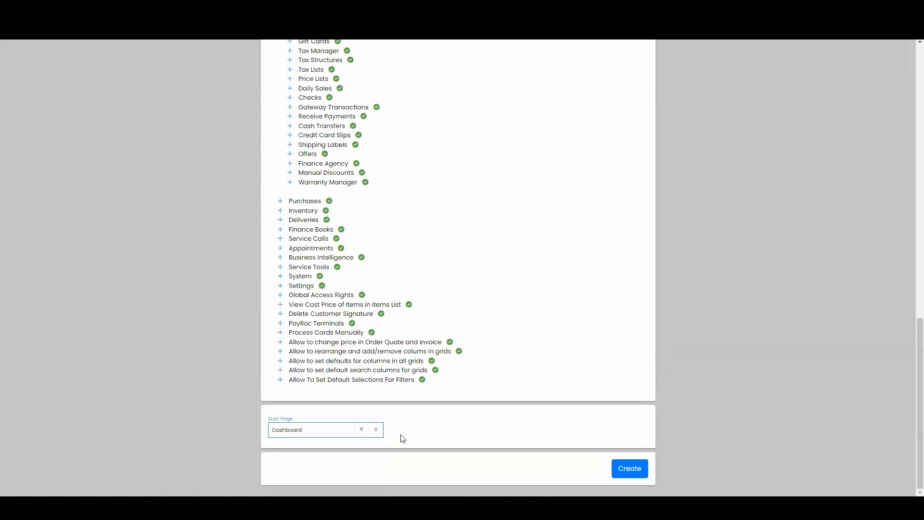
{"action": "left_click", "coordinate": [378, 431]}
{"action": "scroll", "coordinate": [421, 427], "scroll_direction": "up", "scroll_amount": 5}
{"action": "scroll", "coordinate": [473, 416], "scroll_direction": "up", "scroll_amount": 10}
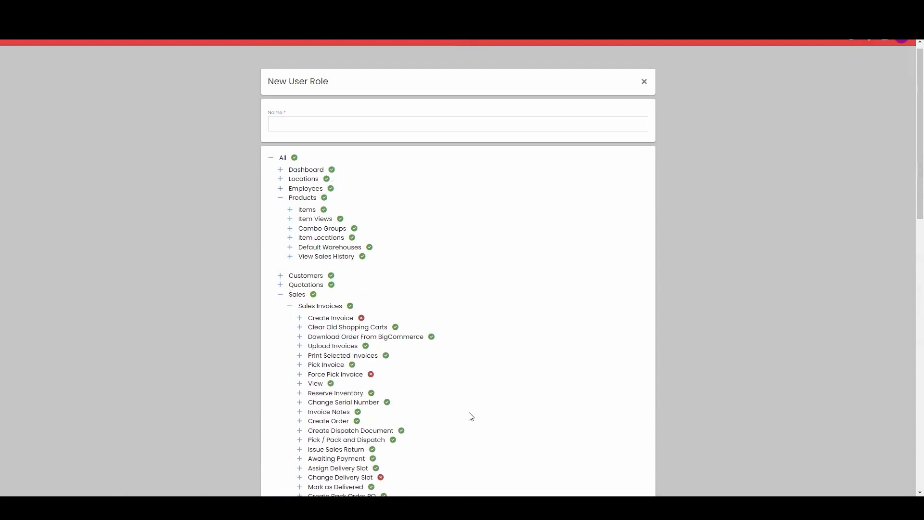